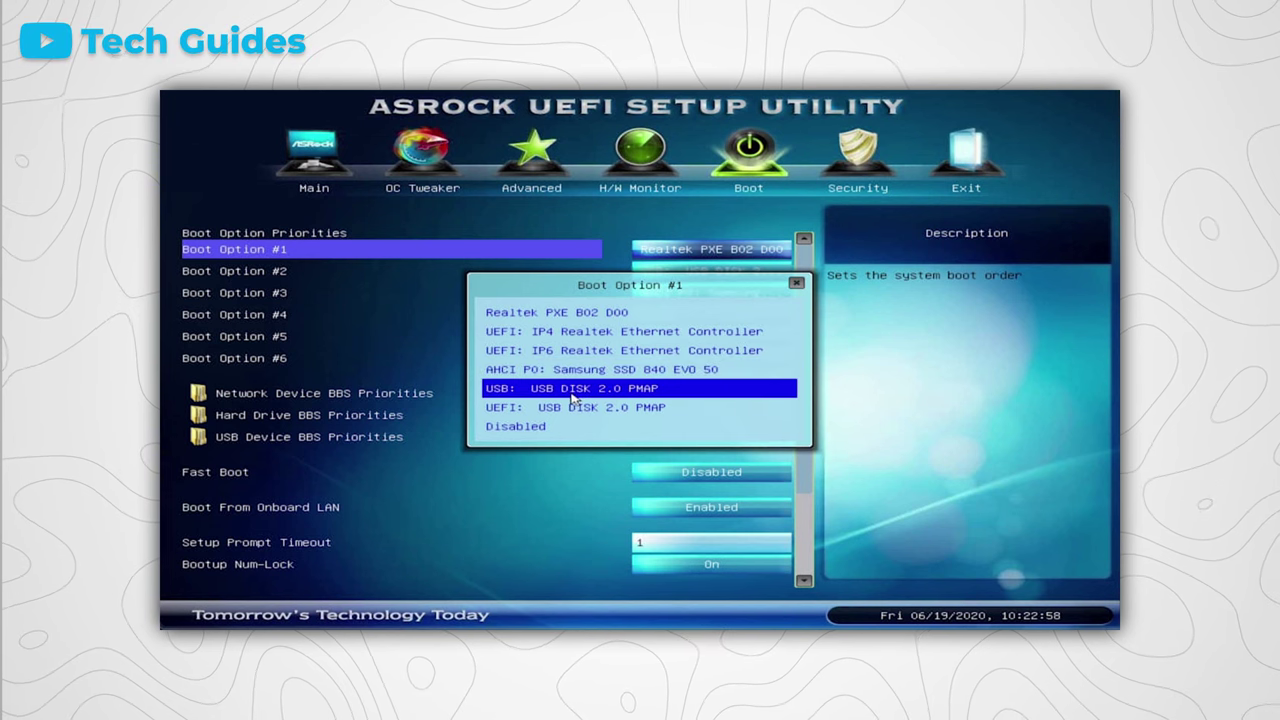
- Make USB: USB DISK 2.0 PMAP the first boot option on the Boot tab
{"action": "left_click", "coordinate": [572, 392]}
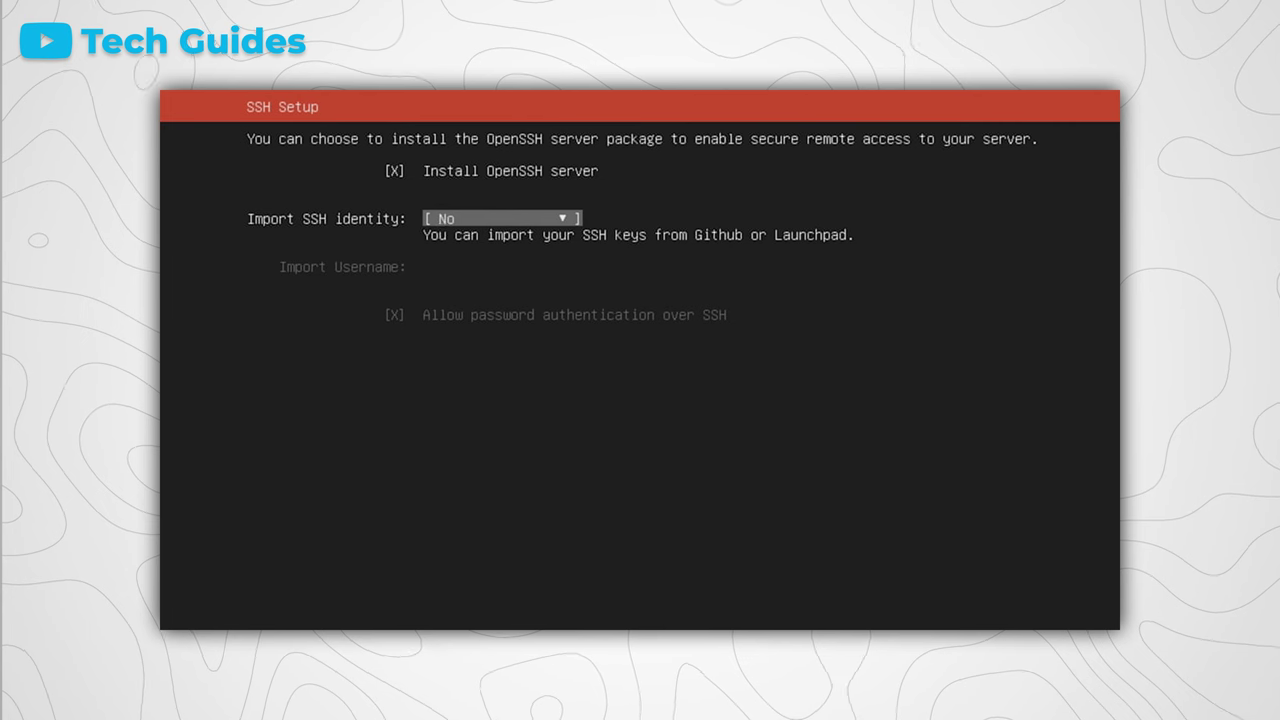
- Accept the OpenSSH setup, skip every featured server snap, and begin installing Ubuntu
{"action": "key", "text": "Return"}
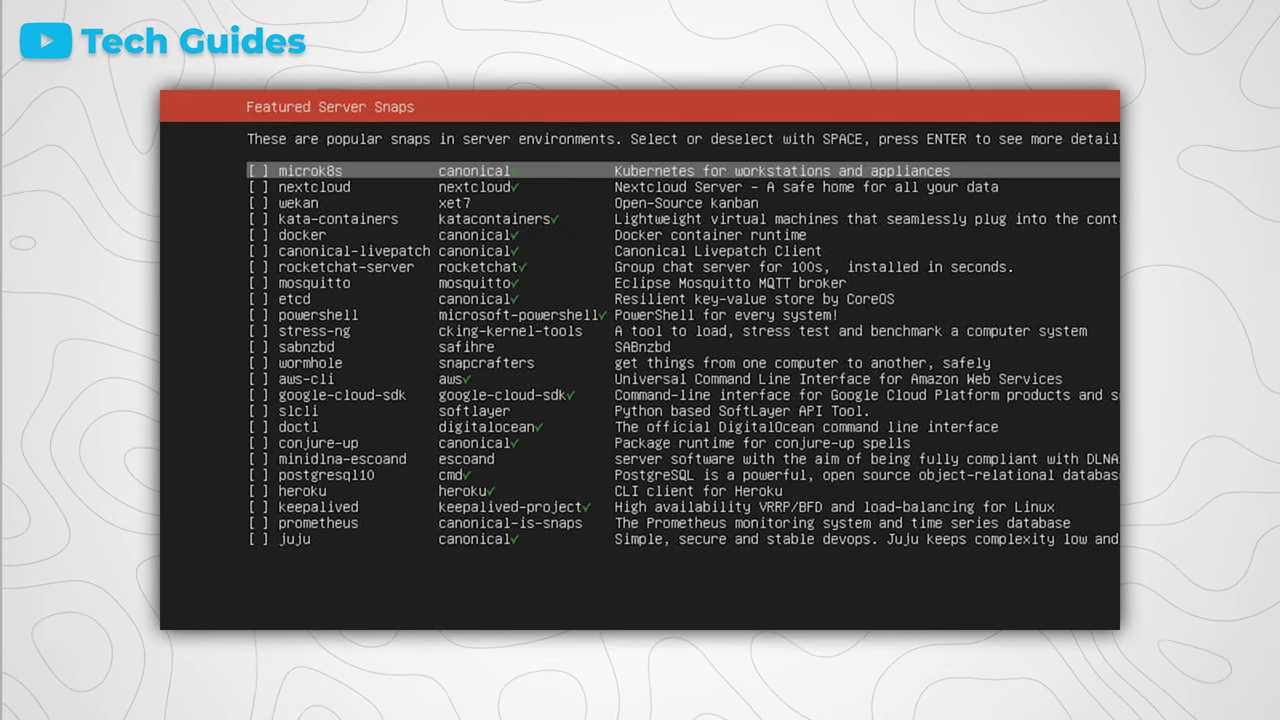
{"action": "key", "text": "Down"}
{"action": "key", "text": "Down"}
{"action": "key", "text": "Down"}
{"action": "key", "text": "Down"}
{"action": "key", "text": "Down"}
{"action": "key", "text": "Down"}
{"action": "key", "text": "Down"}
{"action": "key", "text": "Down"}
{"action": "key", "text": "Down"}
{"action": "key", "text": "Down"}
{"action": "key", "text": "Down"}
{"action": "key", "text": "Down"}
{"action": "key", "text": "Down"}
{"action": "key", "text": "Down"}
{"action": "key", "text": "Down"}
{"action": "key", "text": "Down"}
{"action": "key", "text": "Down"}
{"action": "key", "text": "Down"}
{"action": "key", "text": "Down"}
{"action": "key", "text": "Down"}
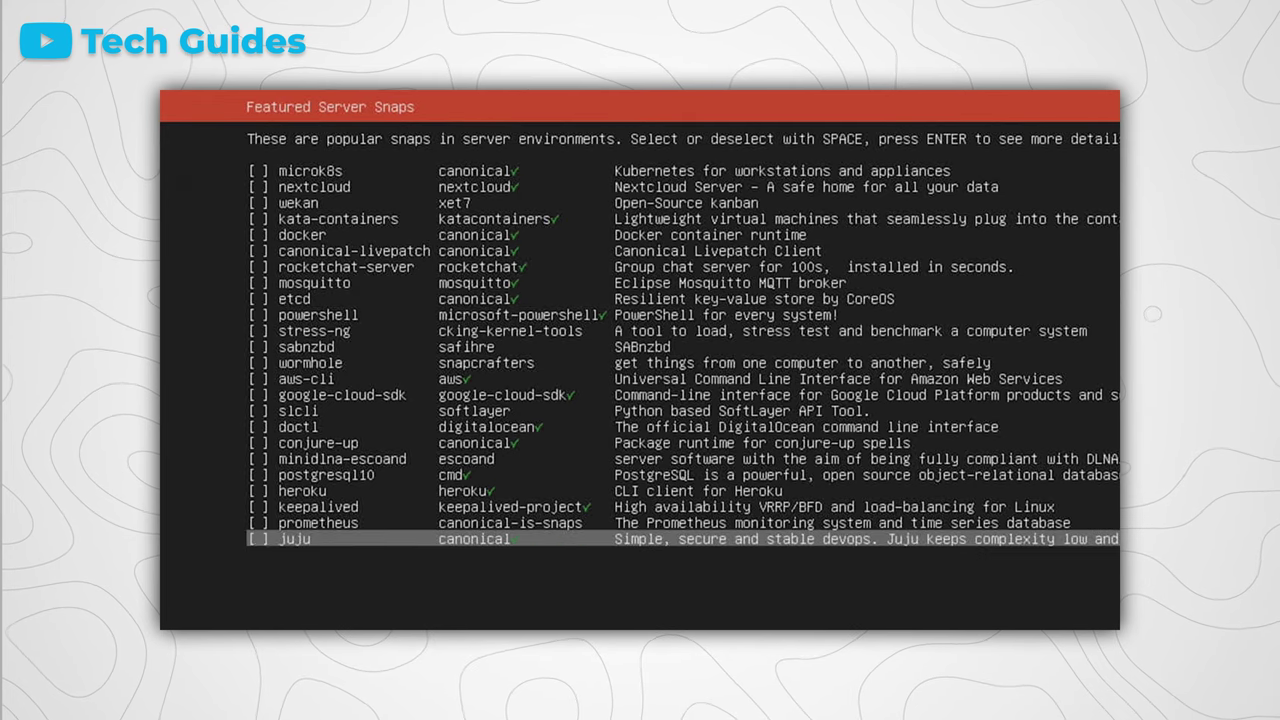
{"action": "key", "text": "Down"}
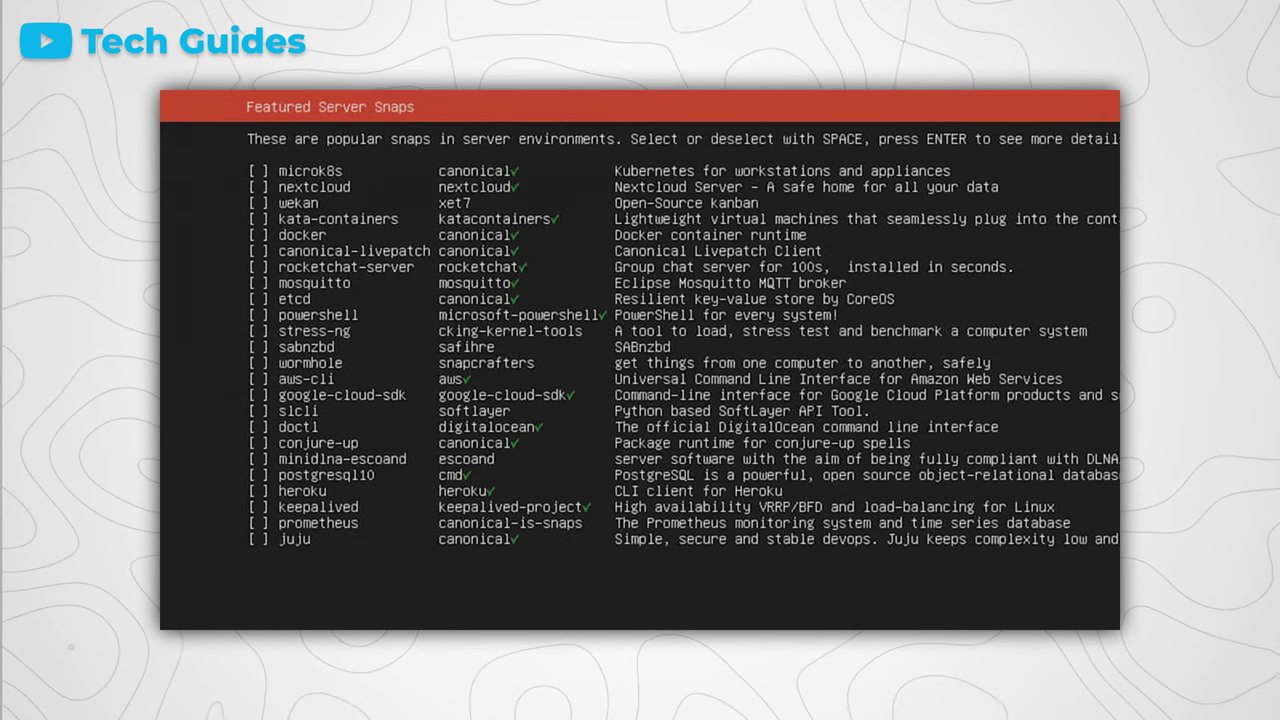
{"action": "key", "text": "Return"}
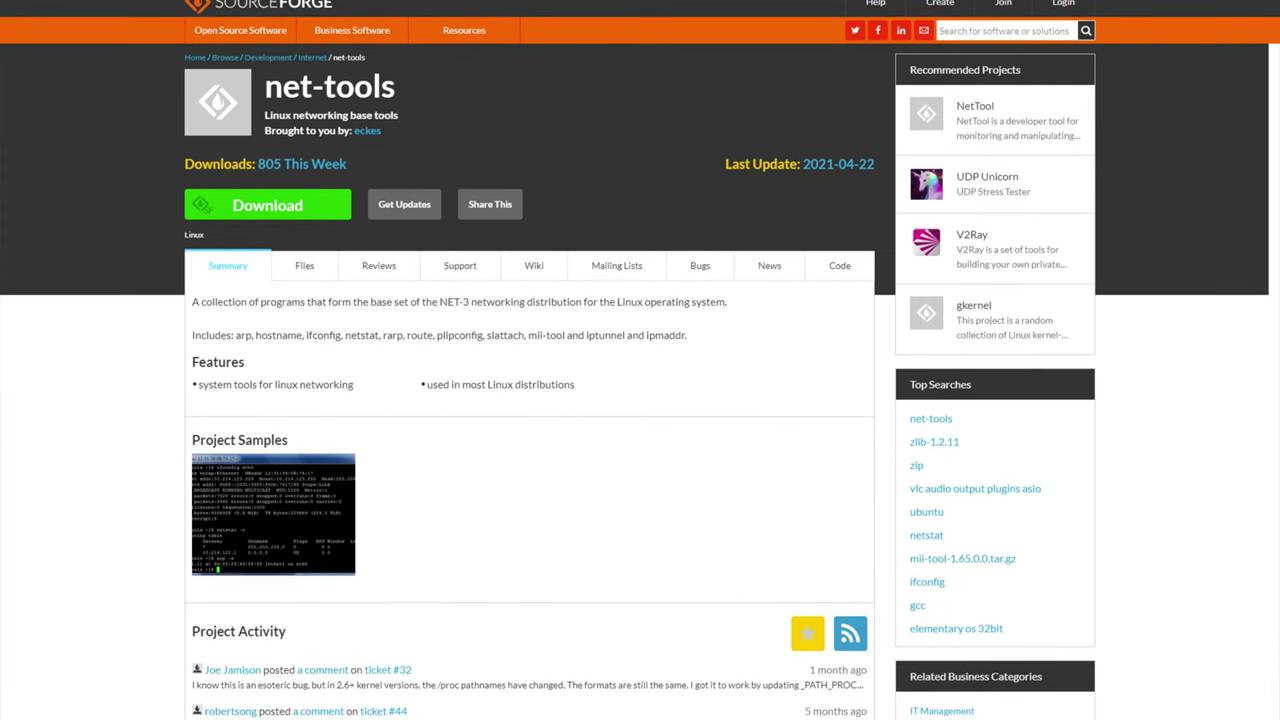
- Run ifconfig to print the machine's network interface details
{"action": "type", "text": "if"}
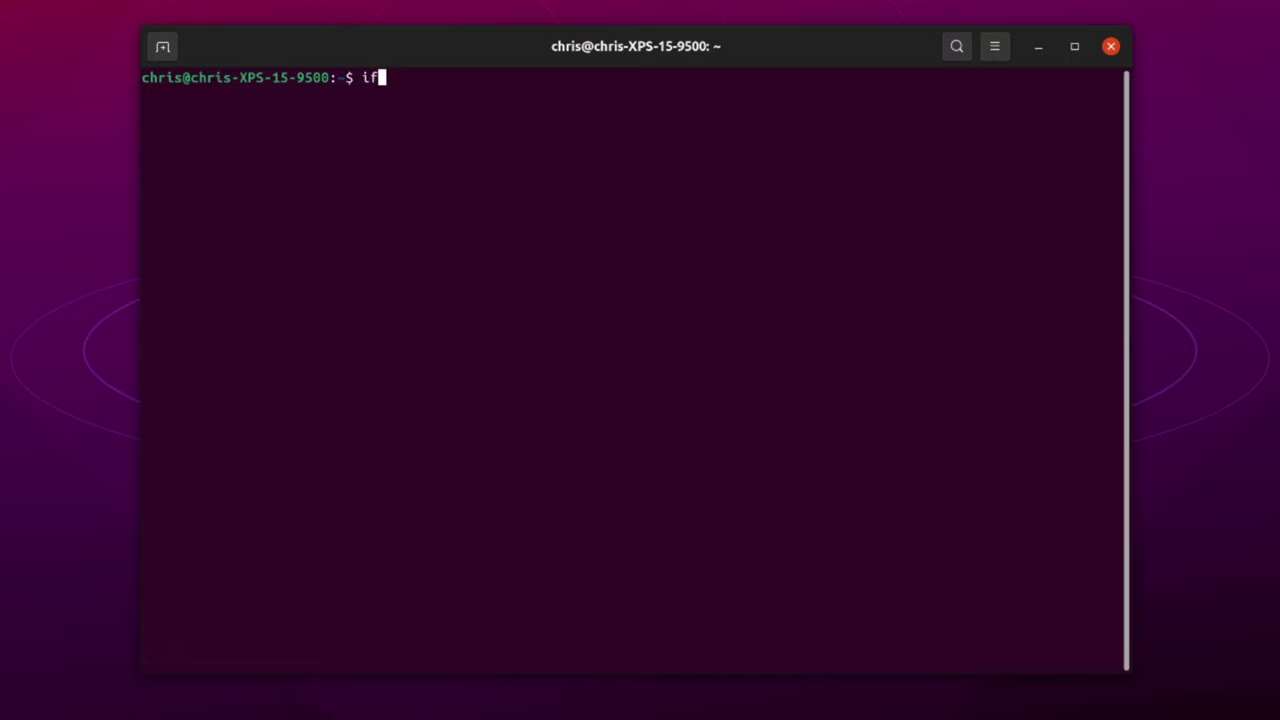
{"action": "type", "text": "config"}
{"action": "key", "text": "Return"}
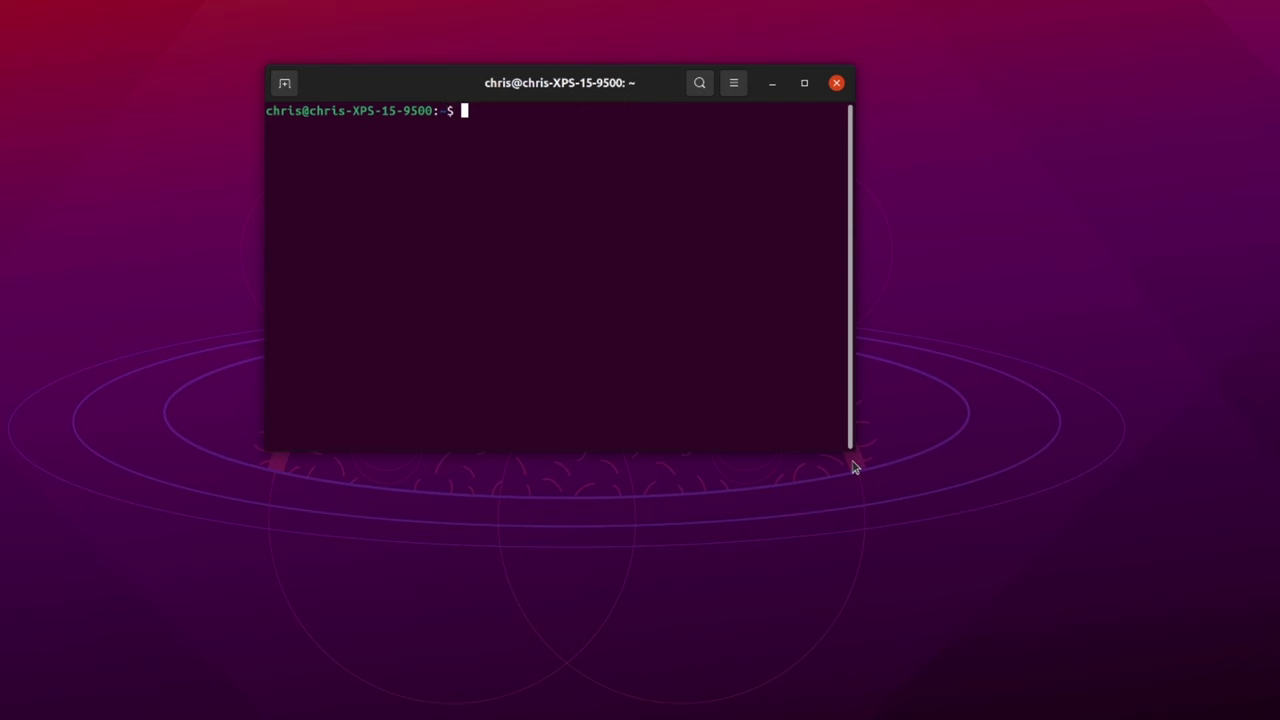
- Enlarge the terminal window and move it toward the lower left of the desktop
{"action": "left_click_drag", "start_coordinate": [848, 454], "coordinate": [1142, 637]}
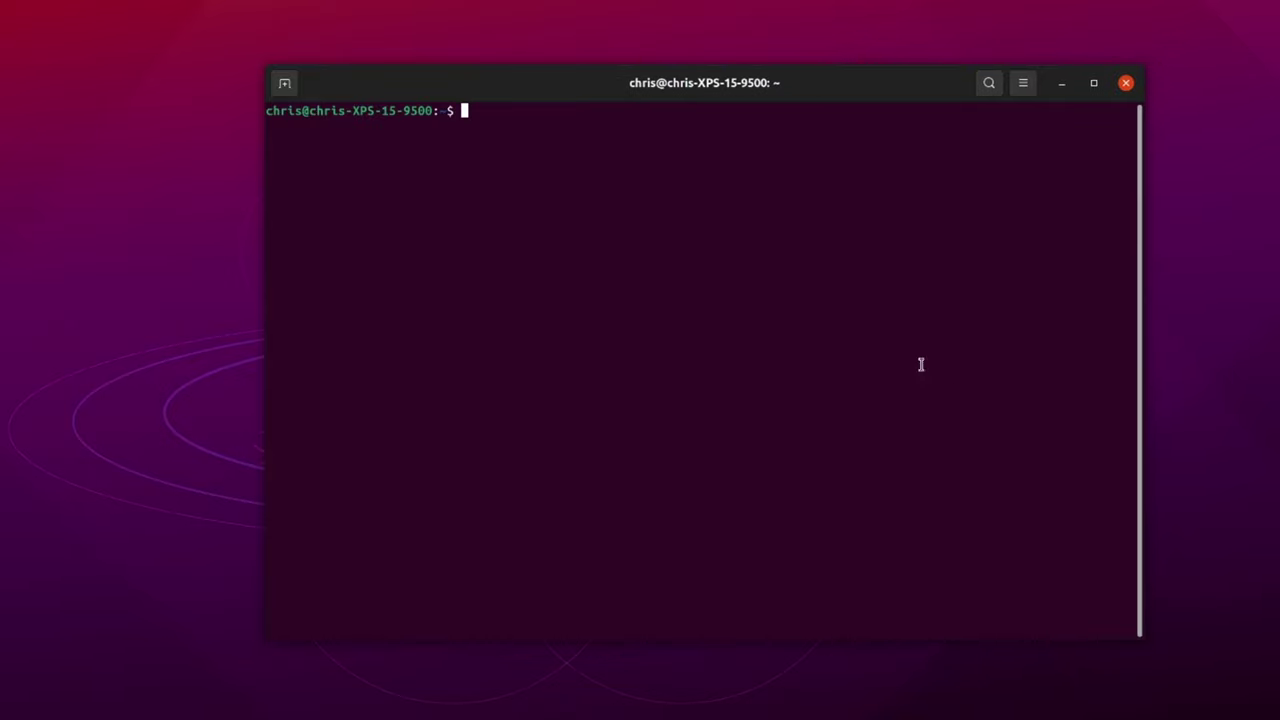
{"action": "left_click_drag", "start_coordinate": [857, 99], "coordinate": [723, 154]}
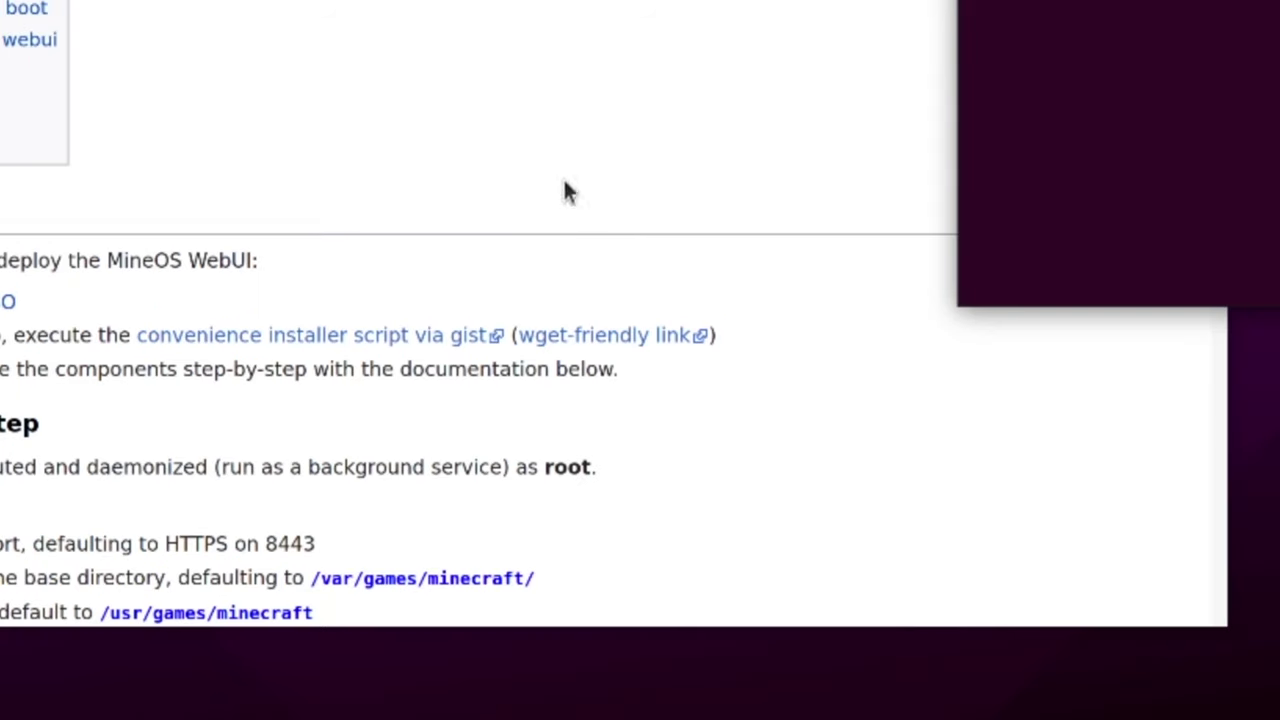
- Copy the wget-friendly installer link, download install_mineos-node with wget, and list the folder
{"action": "right_click", "coordinate": [620, 340]}
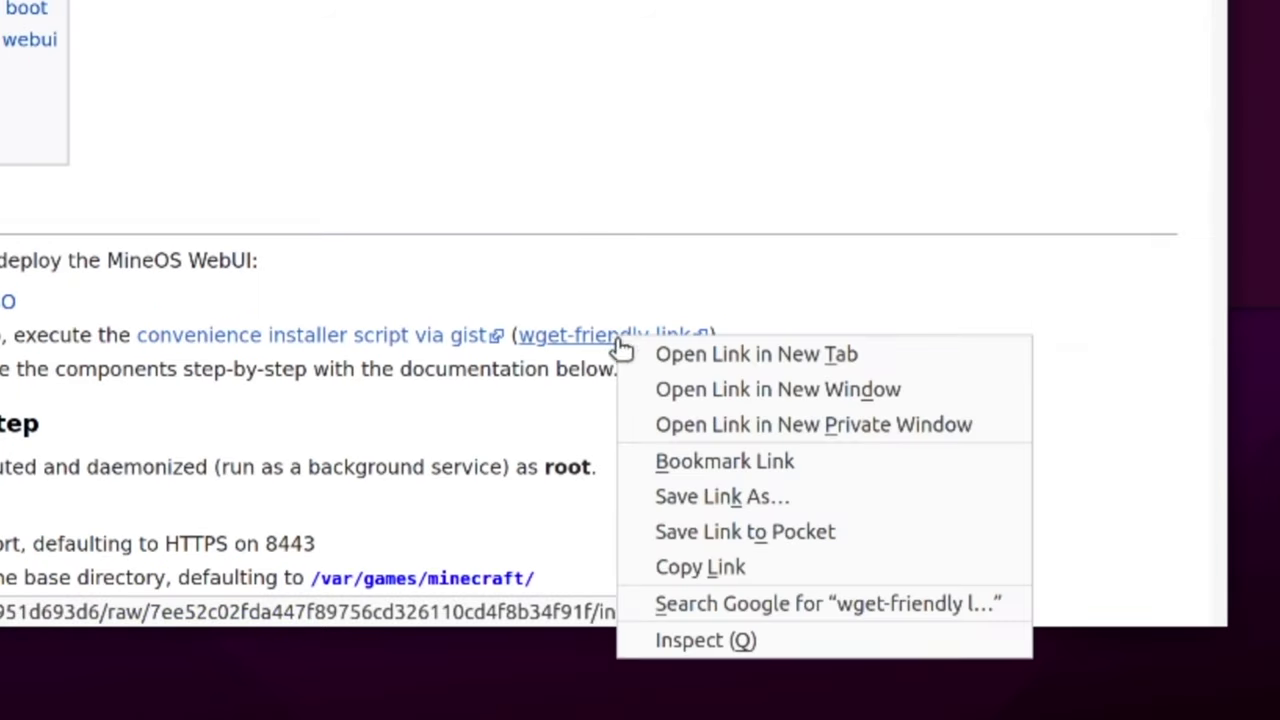
{"action": "left_click", "coordinate": [677, 563]}
{"action": "key", "text": "ctrl+alt+t"}
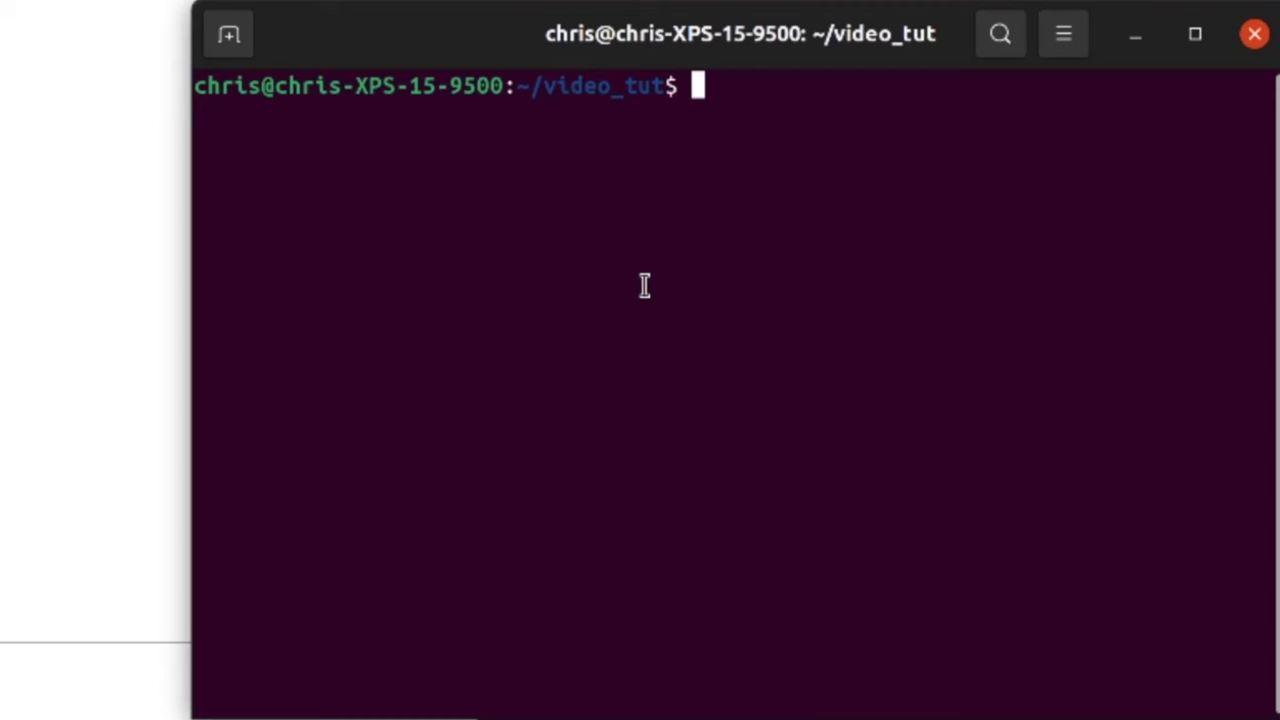
{"action": "right_click", "coordinate": [789, 170]}
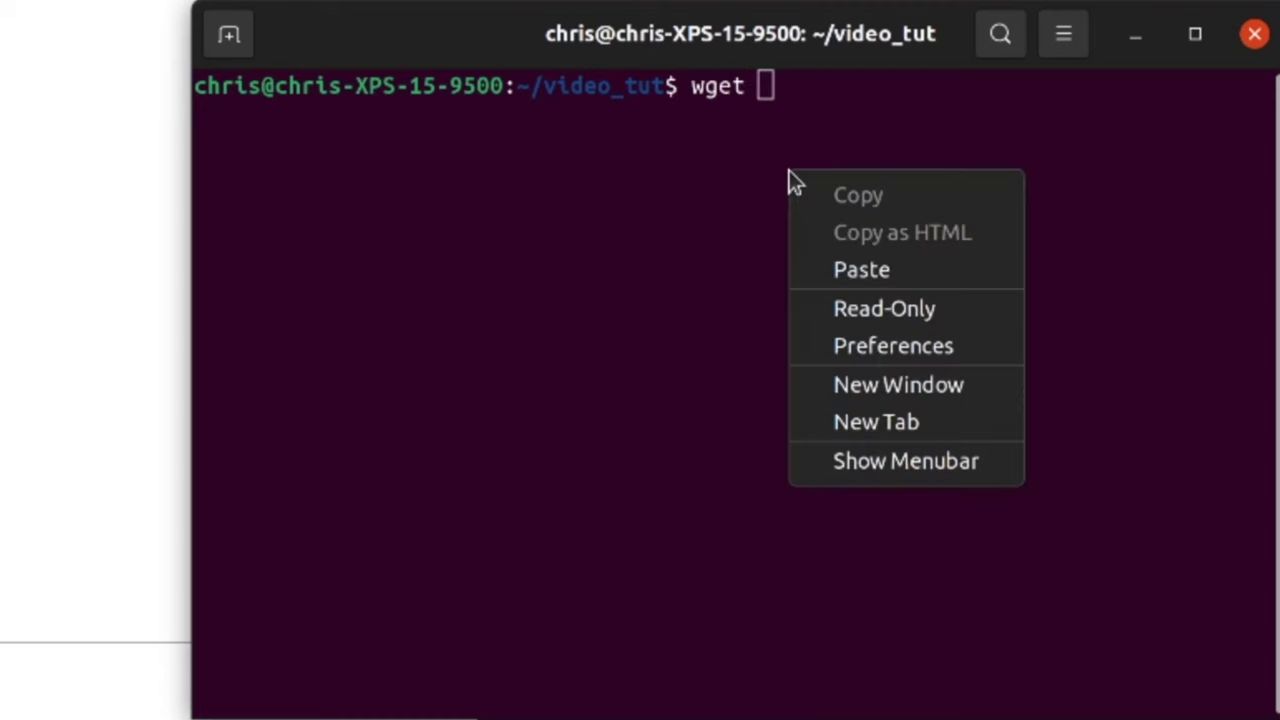
{"action": "left_click", "coordinate": [829, 269]}
{"action": "key", "text": "Return"}
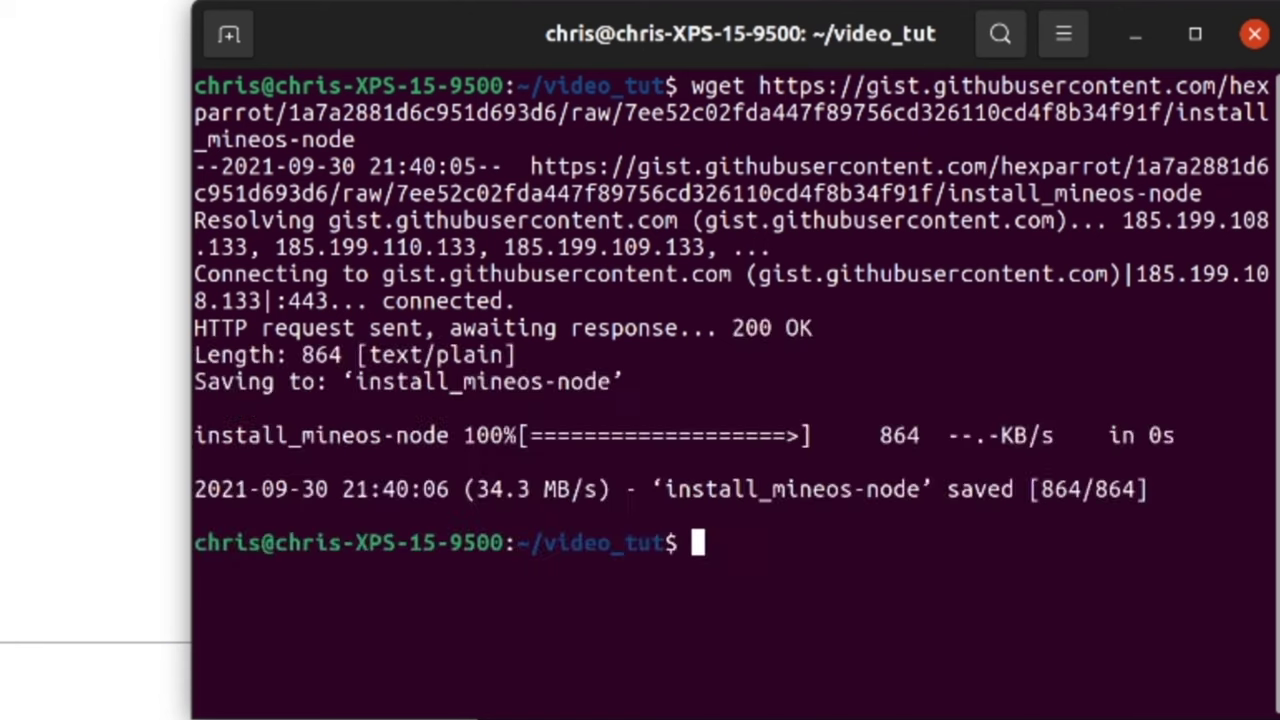
{"action": "key", "text": "Return"}
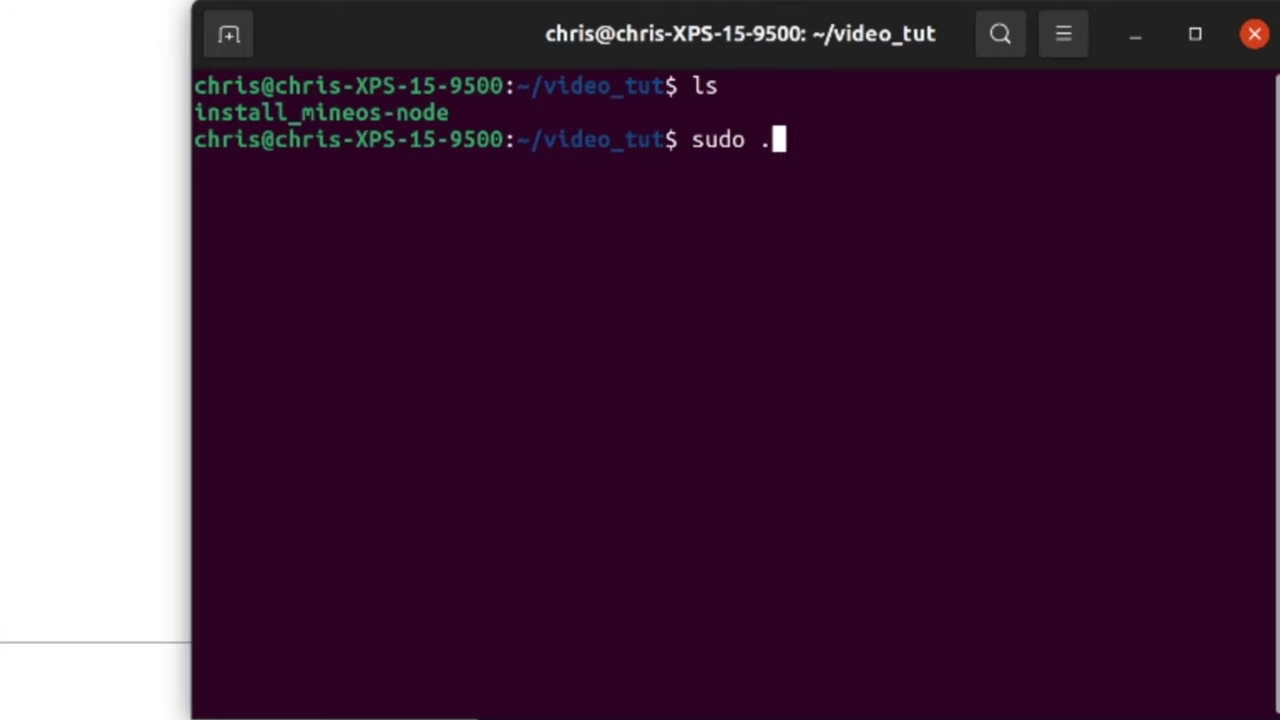
- Run ./install_mineos-node with sudo so it fetches its required packages
{"action": "key", "text": "Return"}
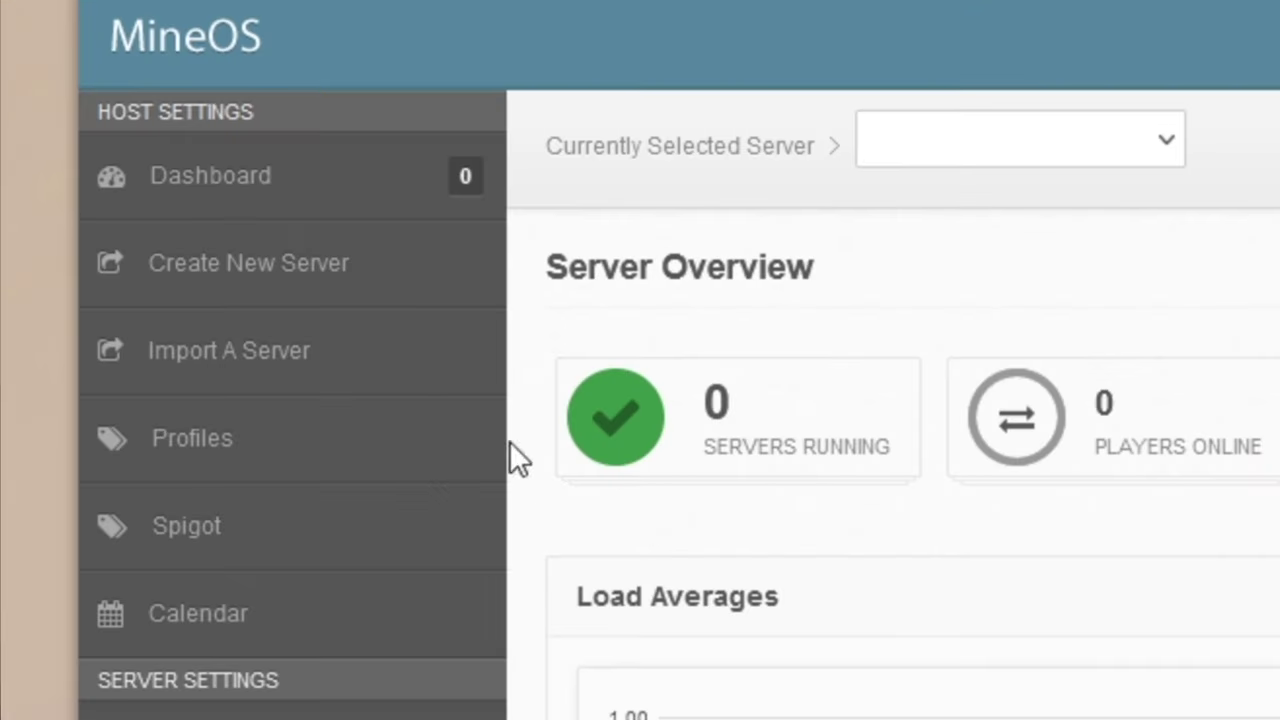
- Open Profiles to list the available Mojang server jars, with 1.17.1 first
{"action": "left_click", "coordinate": [87, 213]}
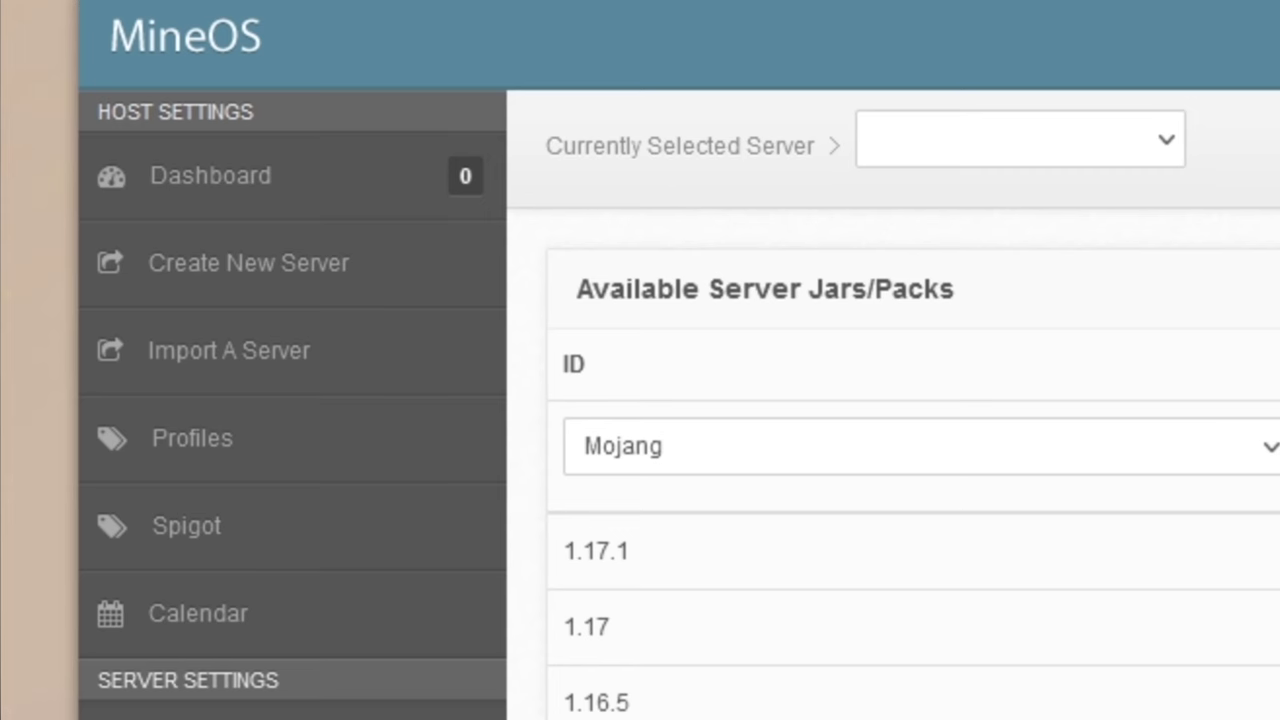
- Create a new server named main in Survival mode on port 25565
{"action": "left_click", "coordinate": [240, 280]}
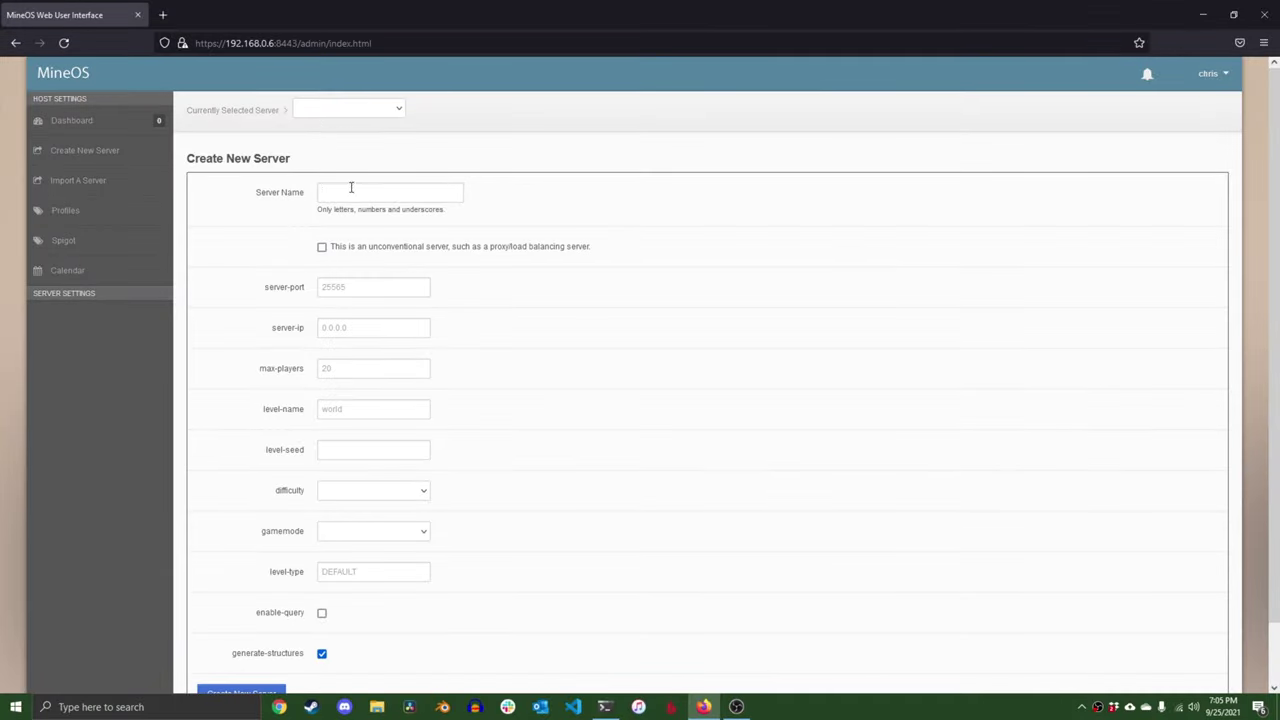
{"action": "left_click", "coordinate": [351, 191]}
{"action": "type", "text": "Main Server"}
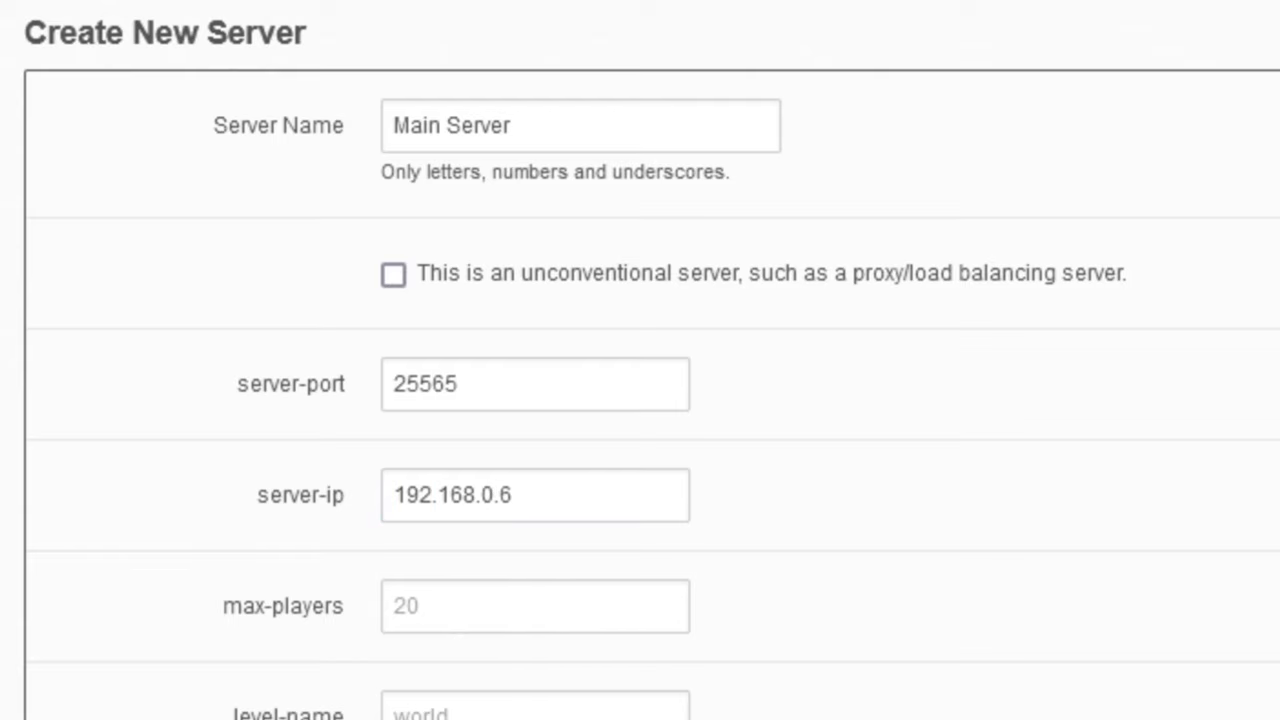
{"action": "left_click", "coordinate": [373, 531]}
{"action": "left_click", "coordinate": [352, 565]}
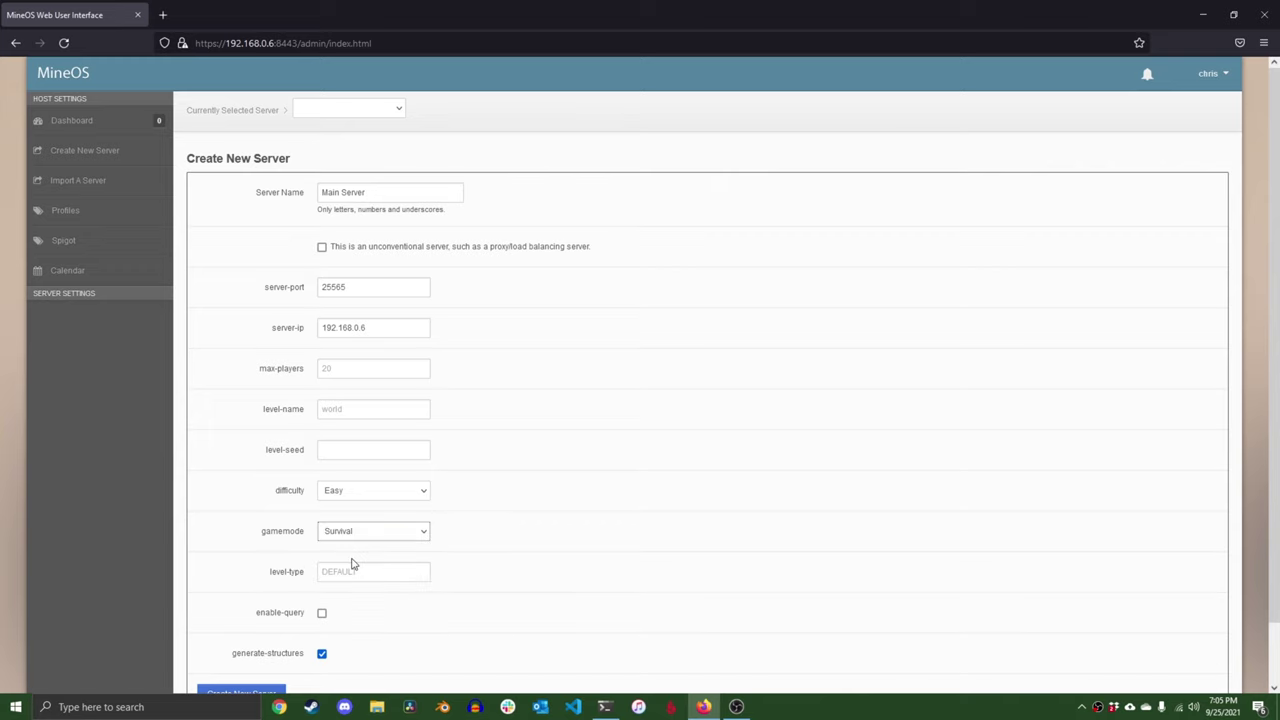
{"action": "scroll", "coordinate": [352, 565], "scroll_direction": "down", "scroll_amount": 2}
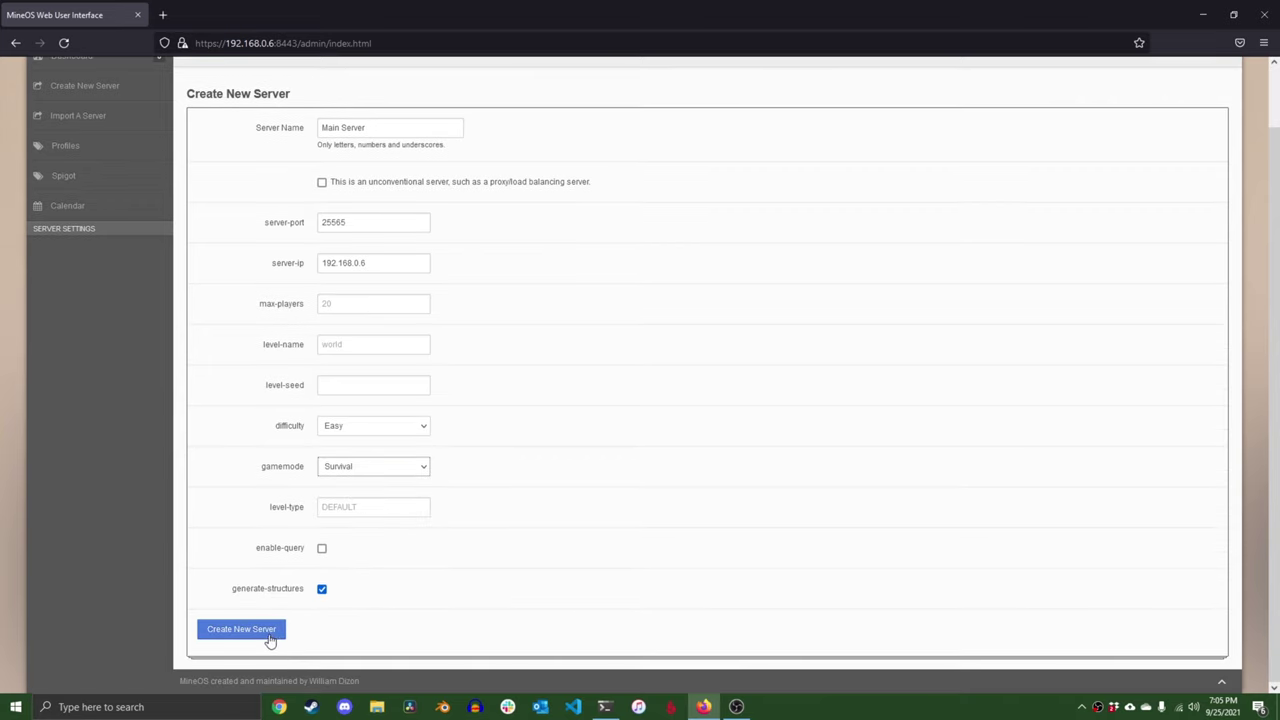
{"action": "left_click", "coordinate": [265, 636]}
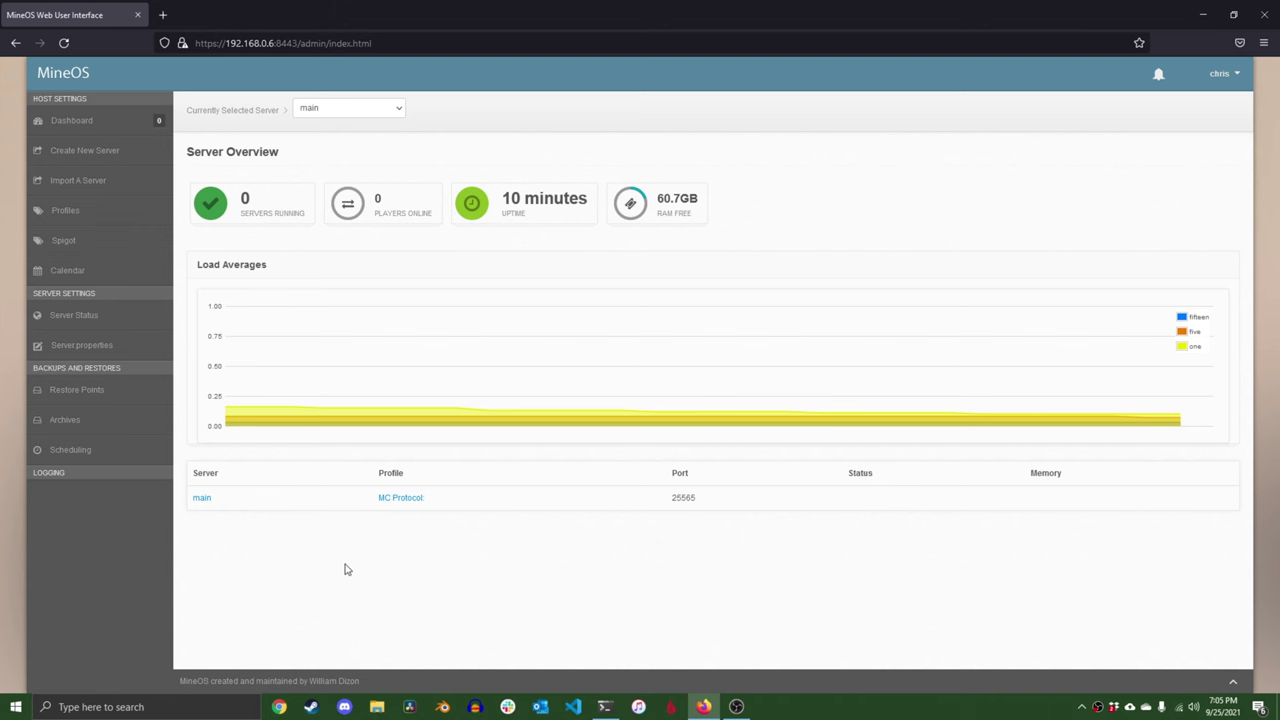
- Give the main server the 1.17.1 profile with minecraft_server.1.17.1.jar as its runnable jar
{"action": "left_click", "coordinate": [201, 498]}
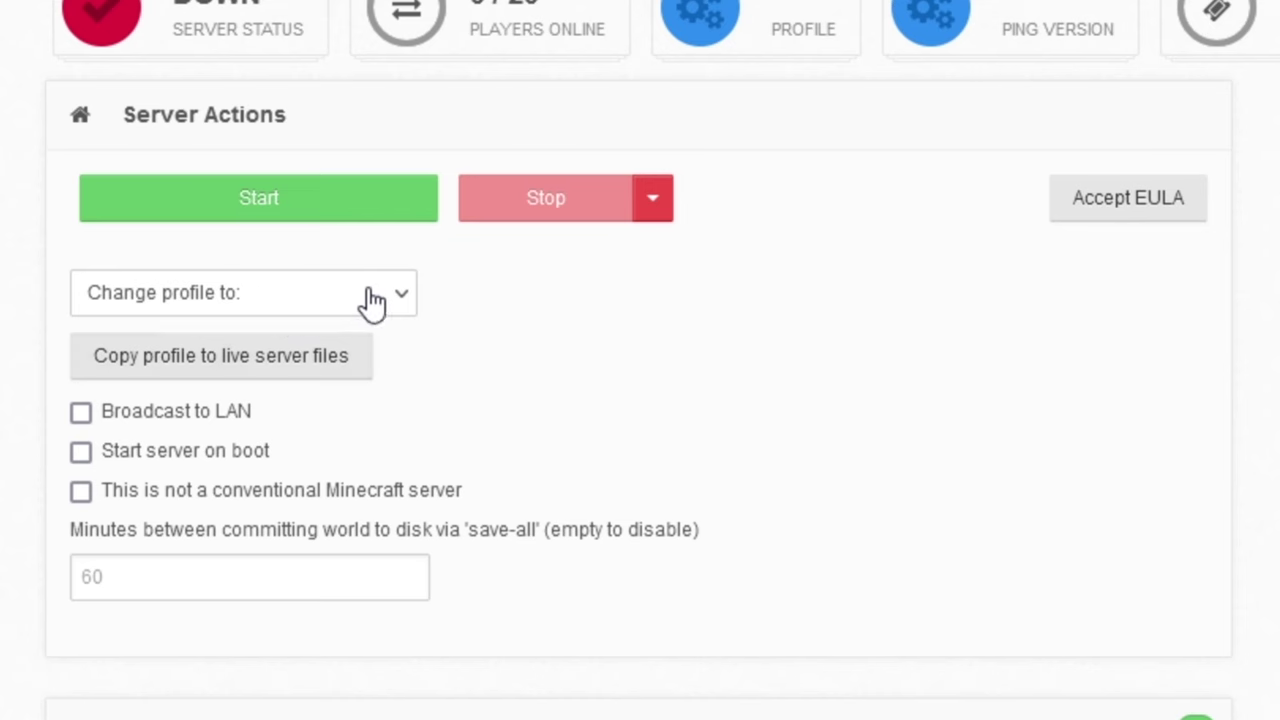
{"action": "left_click", "coordinate": [329, 327]}
{"action": "left_click", "coordinate": [316, 379]}
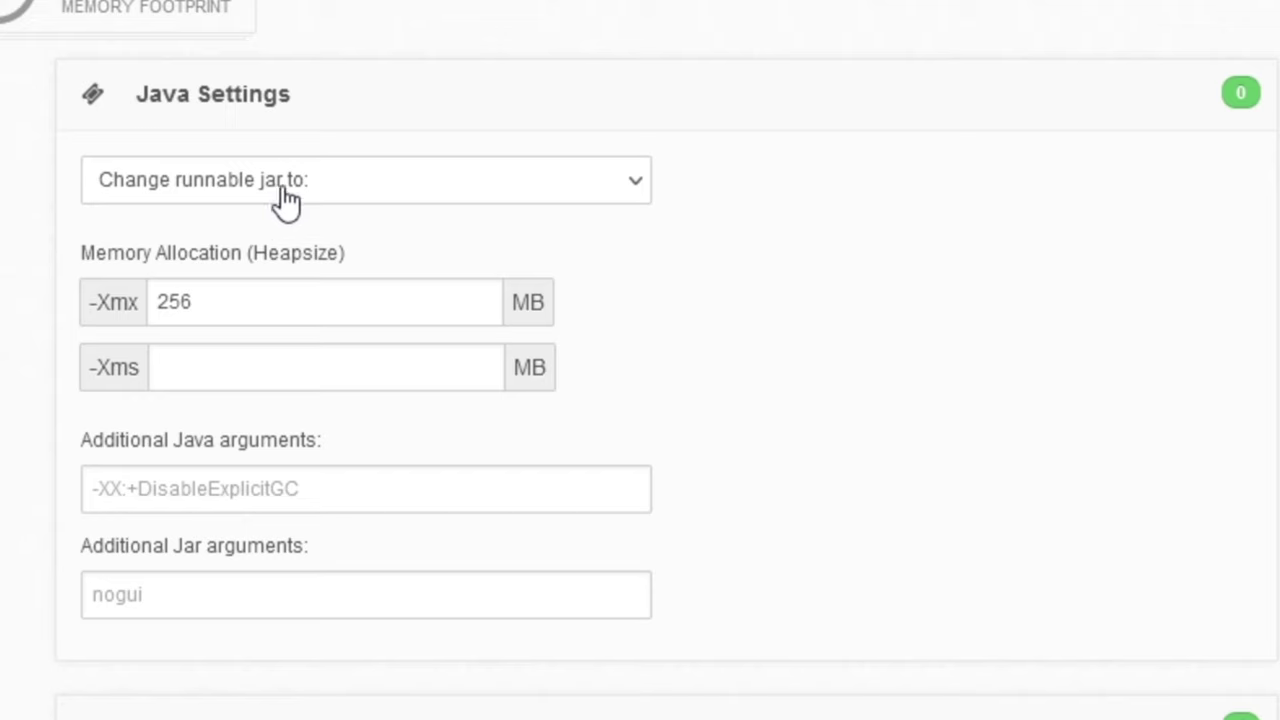
{"action": "left_click", "coordinate": [285, 190]}
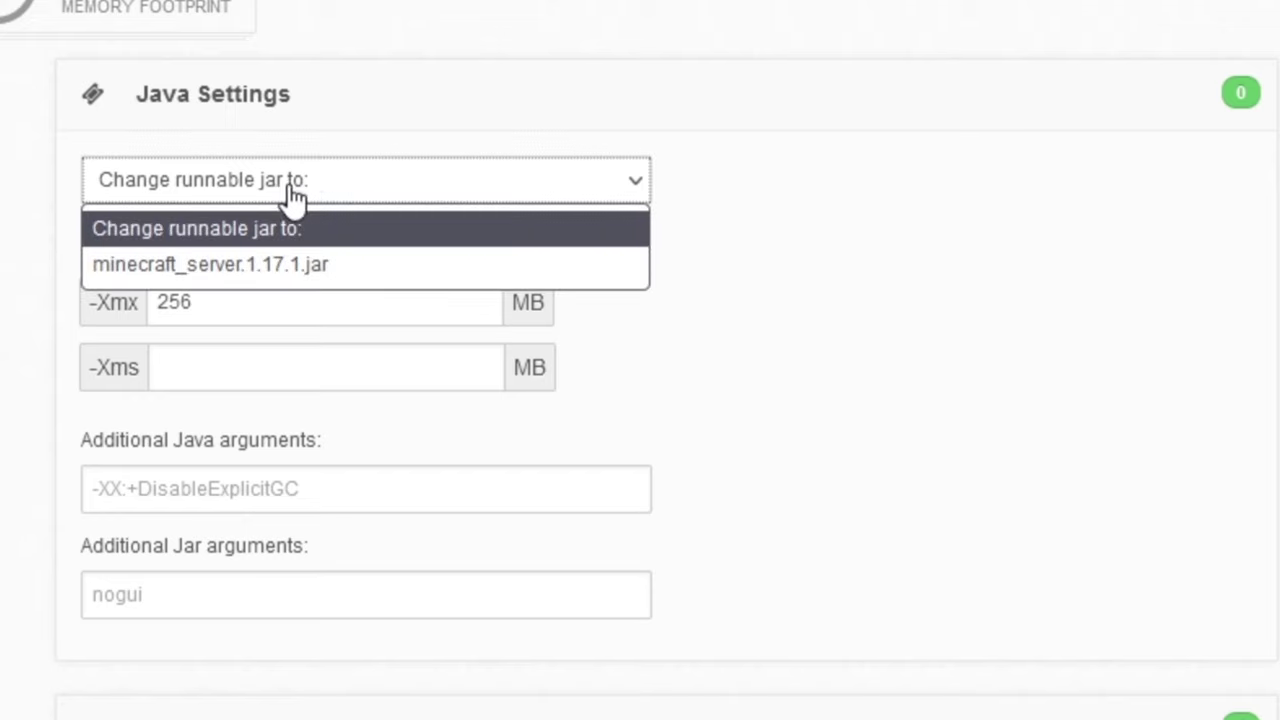
{"action": "left_click", "coordinate": [342, 266]}
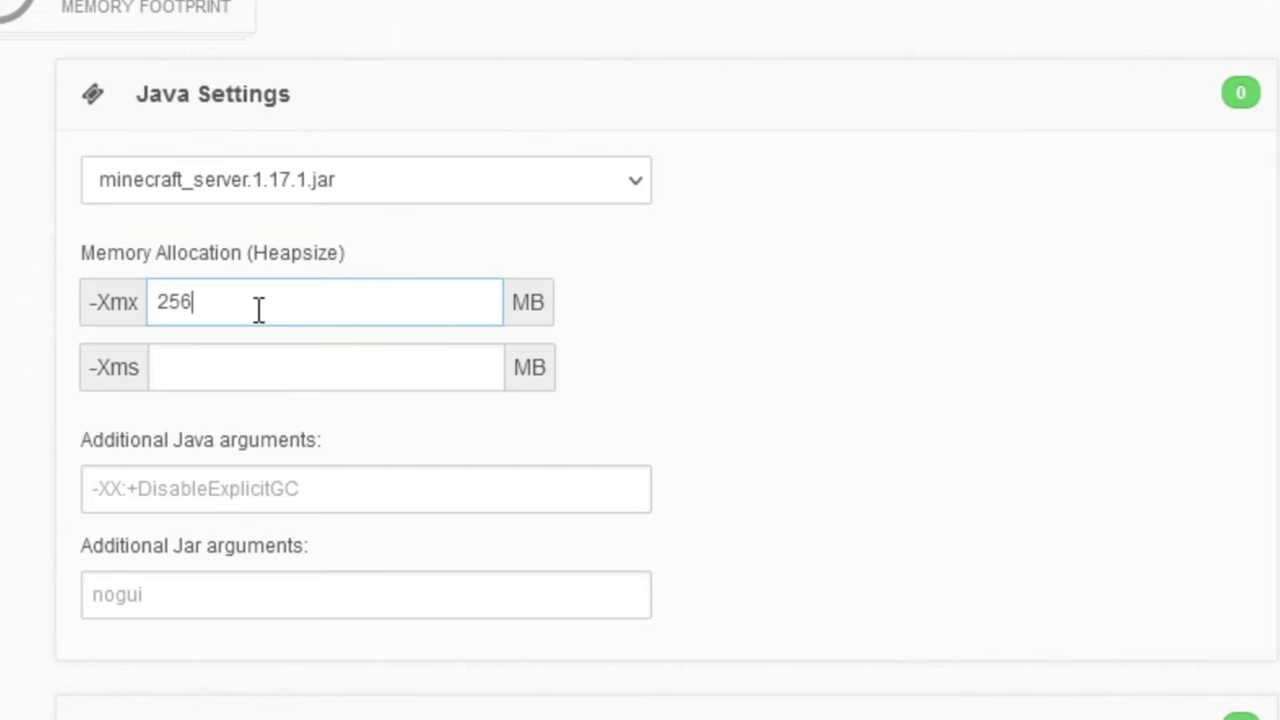
- Change Java -Xmx from 256 to 10000 and set -Xms to 1024
{"action": "left_click_drag", "start_coordinate": [257, 309], "coordinate": [114, 300]}
{"action": "type", "text": "10000"}
{"action": "left_click", "coordinate": [192, 366]}
{"action": "type", "text": "1000"}
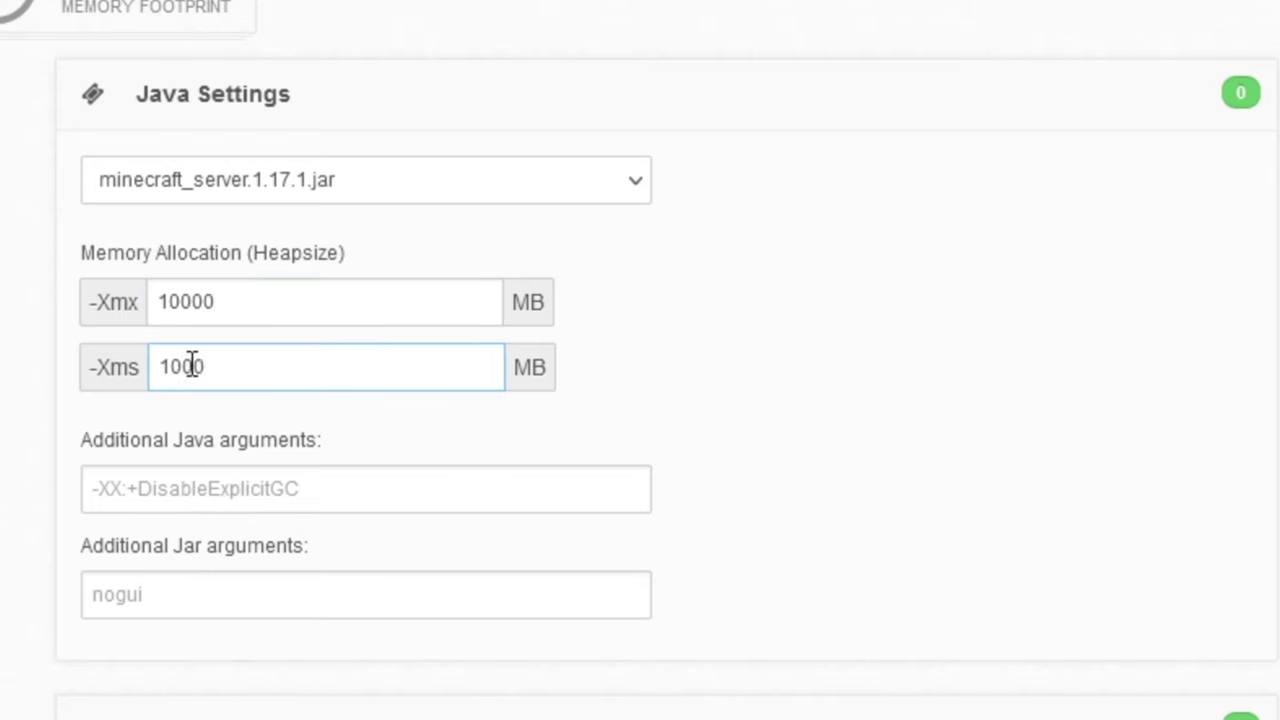
{"action": "key", "text": "BackSpace"}
{"action": "key", "text": "BackSpace"}
{"action": "type", "text": "24"}
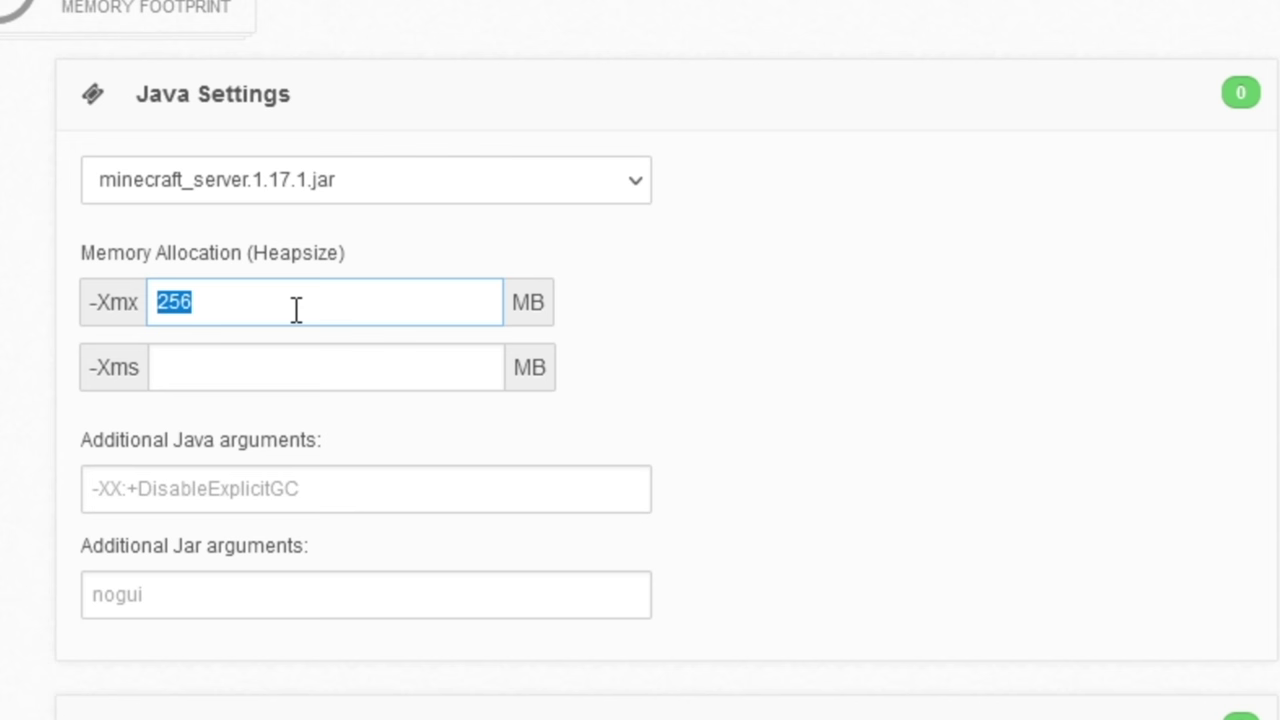
{"action": "type", "text": "10000"}
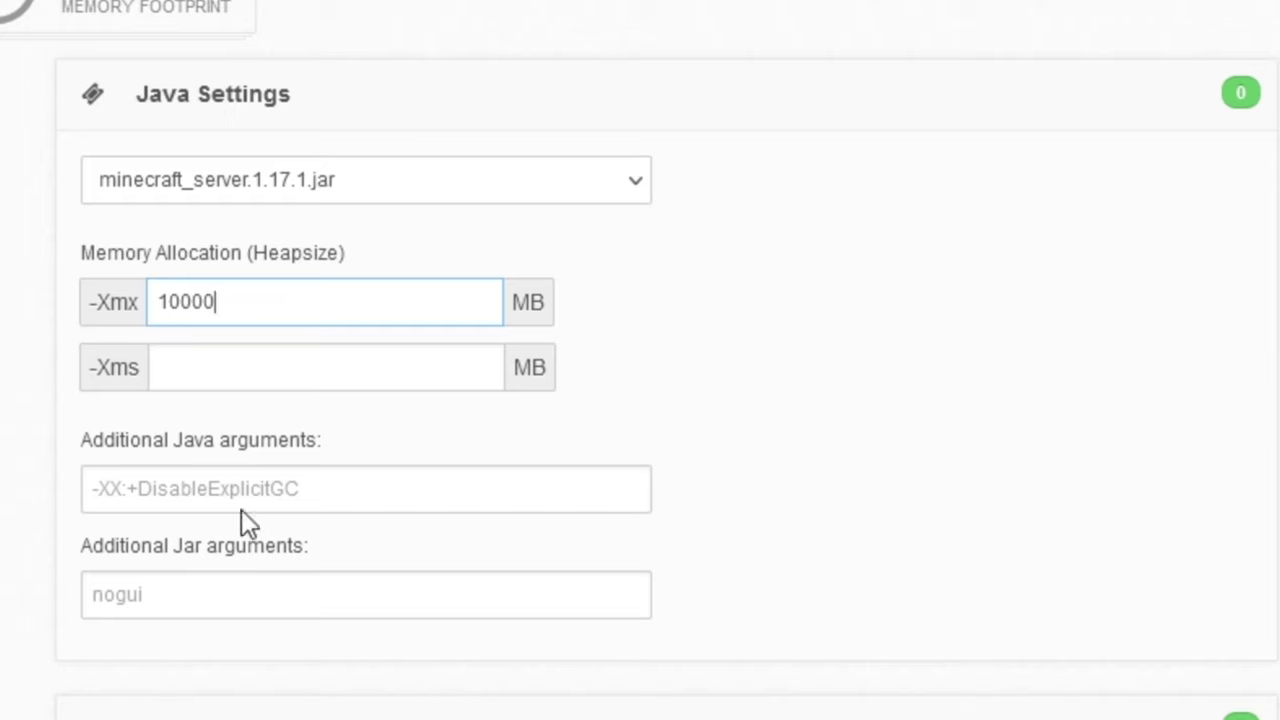
{"action": "left_click", "coordinate": [257, 366]}
{"action": "type", "text": "1024"}
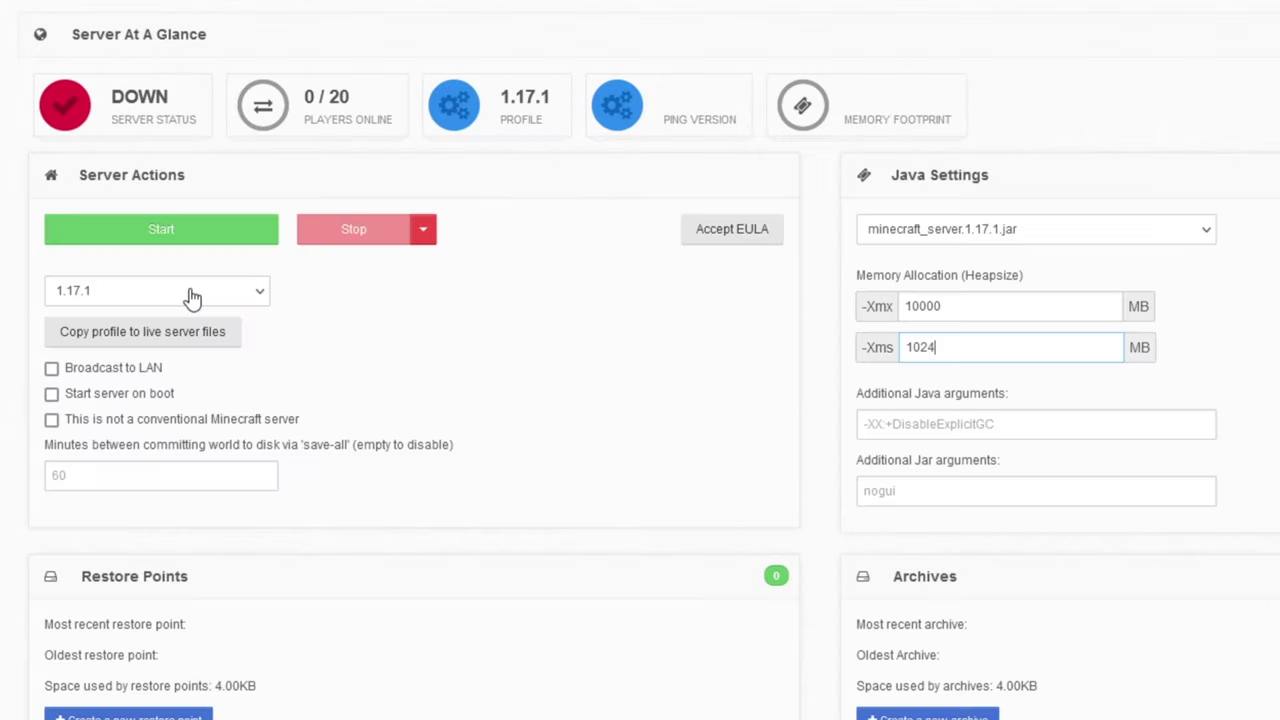
- Start the main server and accept the Minecraft EULA so it begins running
{"action": "left_click", "coordinate": [213, 234]}
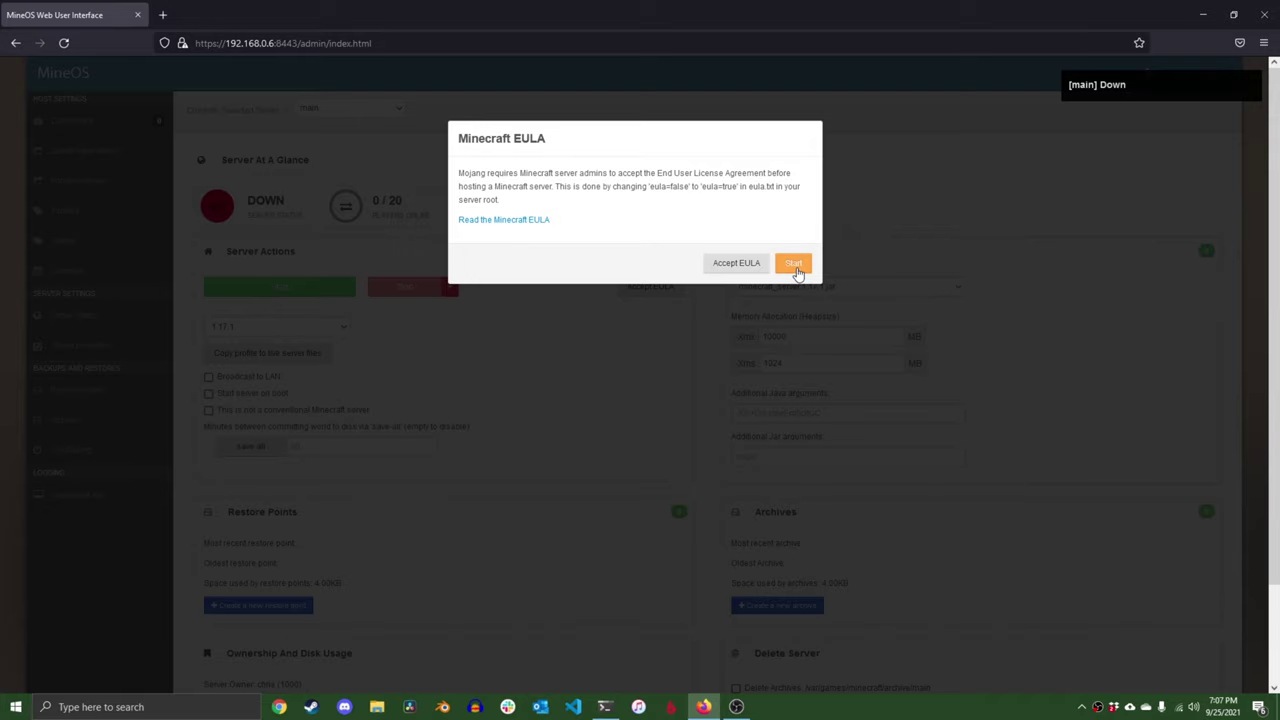
{"action": "left_click", "coordinate": [1047, 515]}
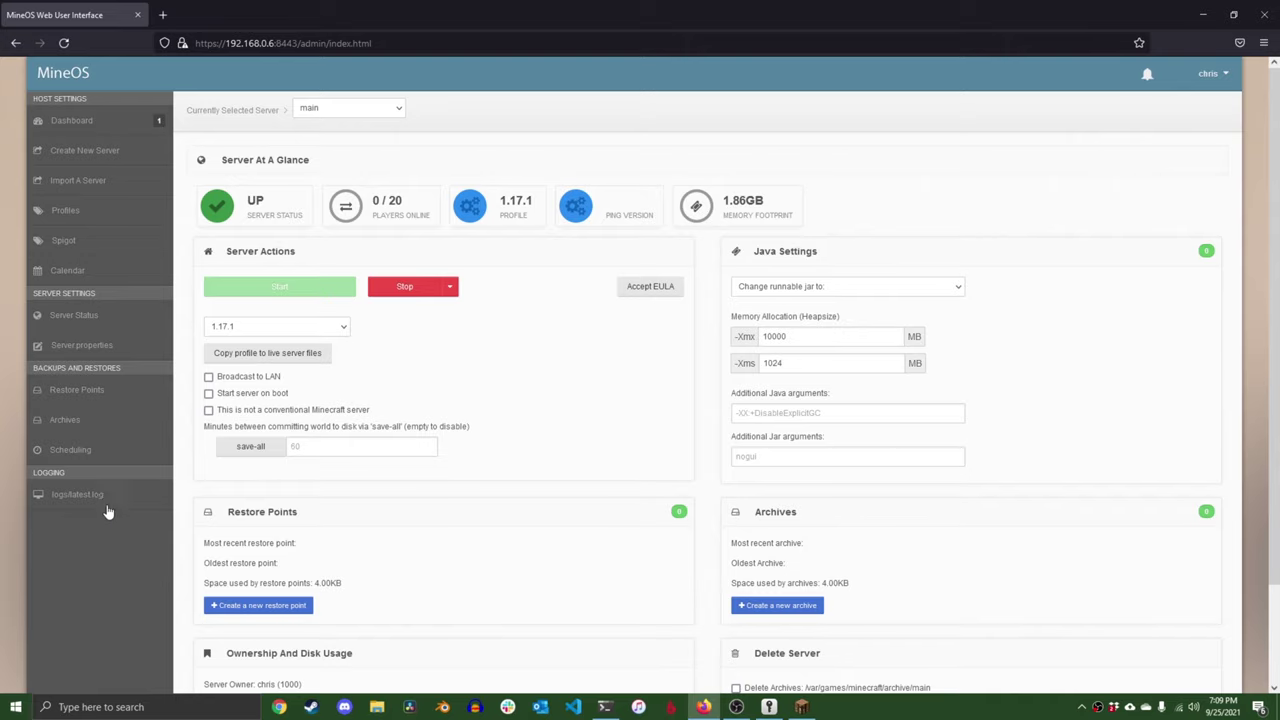
- Open logs/latest.log to view the 1.17.1 startup and player join messages
{"action": "left_click", "coordinate": [261, 332]}
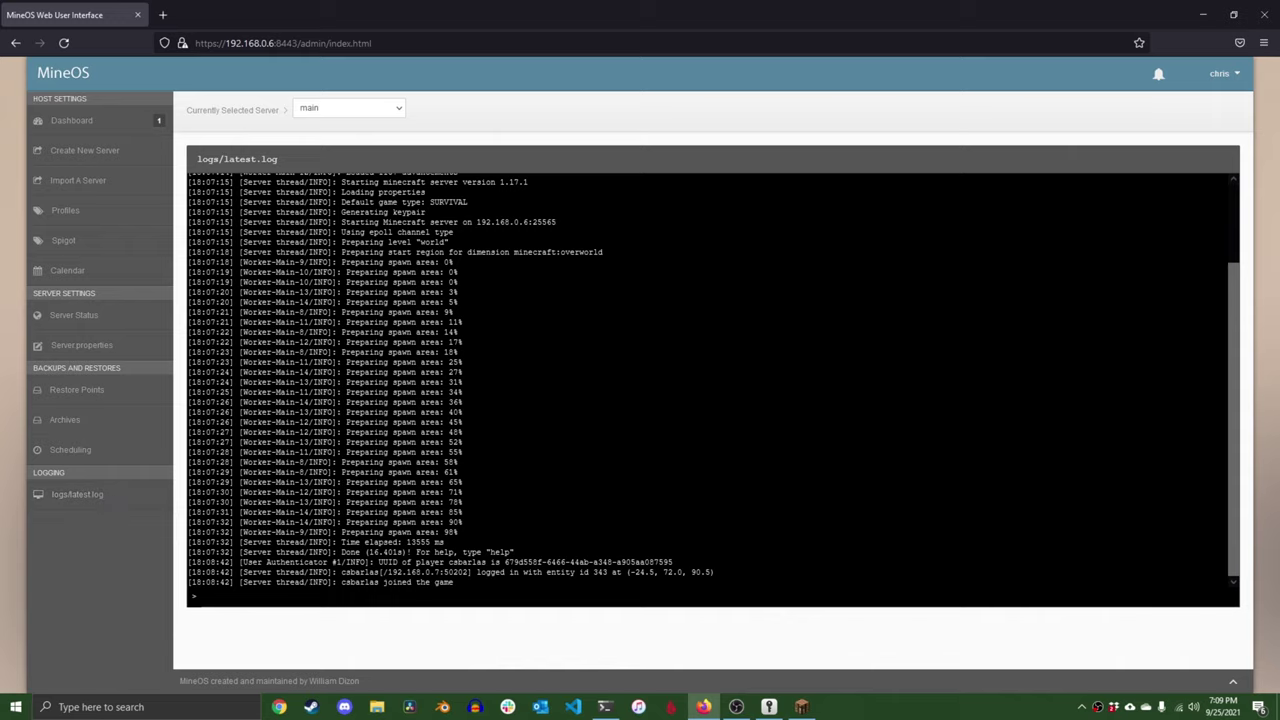